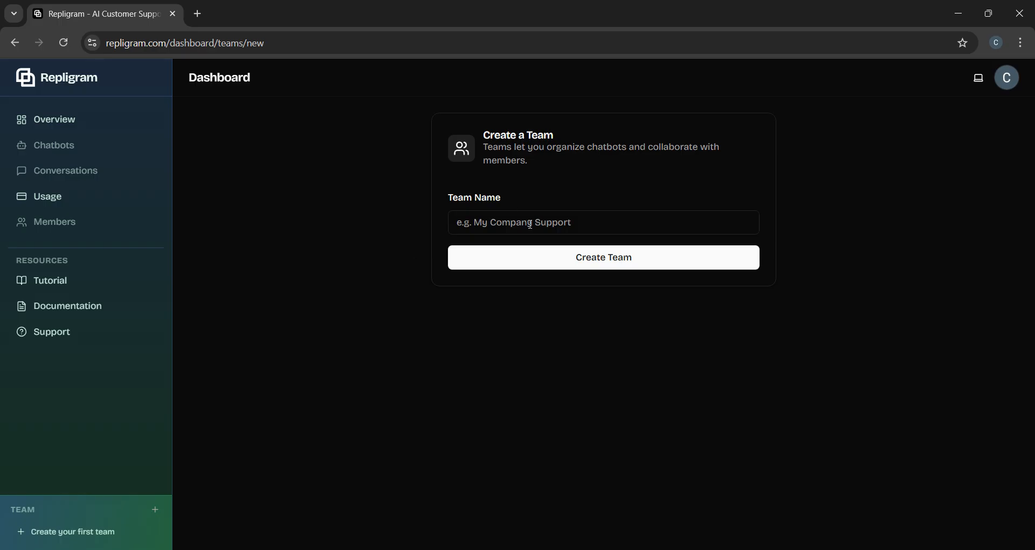
Step: Create a team named 'Repligram' and highlight its empty 'No chatbots yet' message
click(540, 215)
click(541, 254)
click(624, 267)
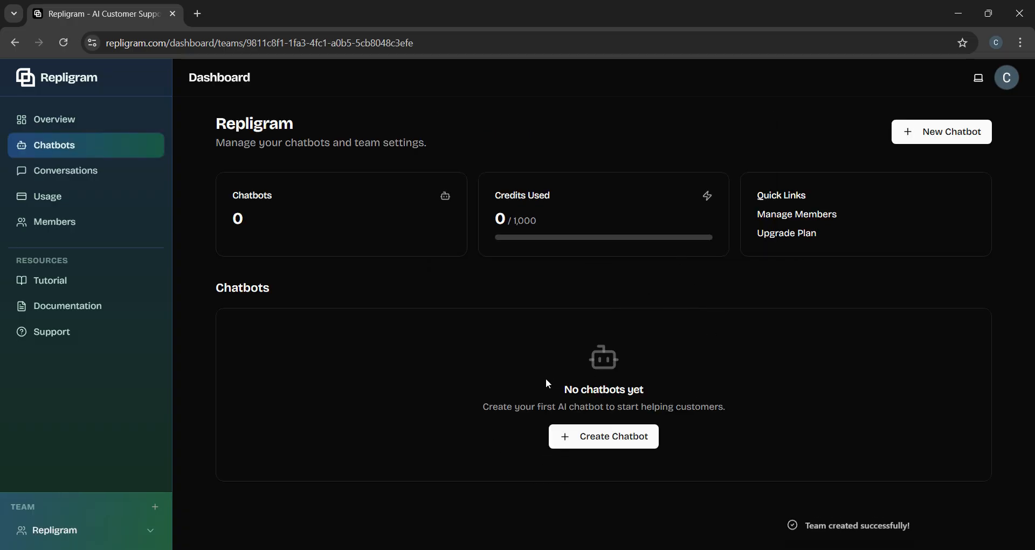
drag(552, 377, 774, 421)
Step: Start a new chatbot named 'Repligram AI' for the business 'Repligram'
click(768, 451)
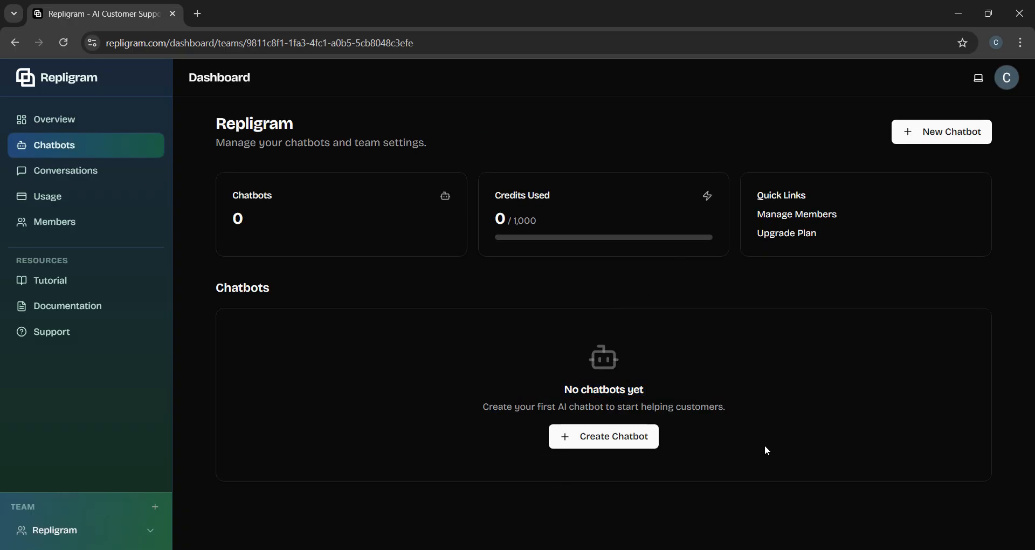
click(622, 438)
click(507, 297)
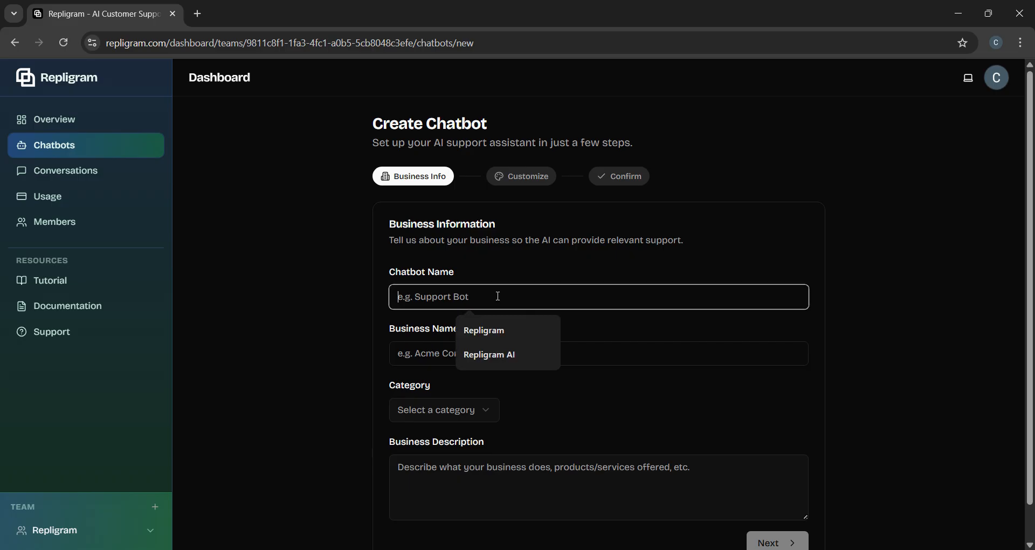
click(496, 358)
click(463, 348)
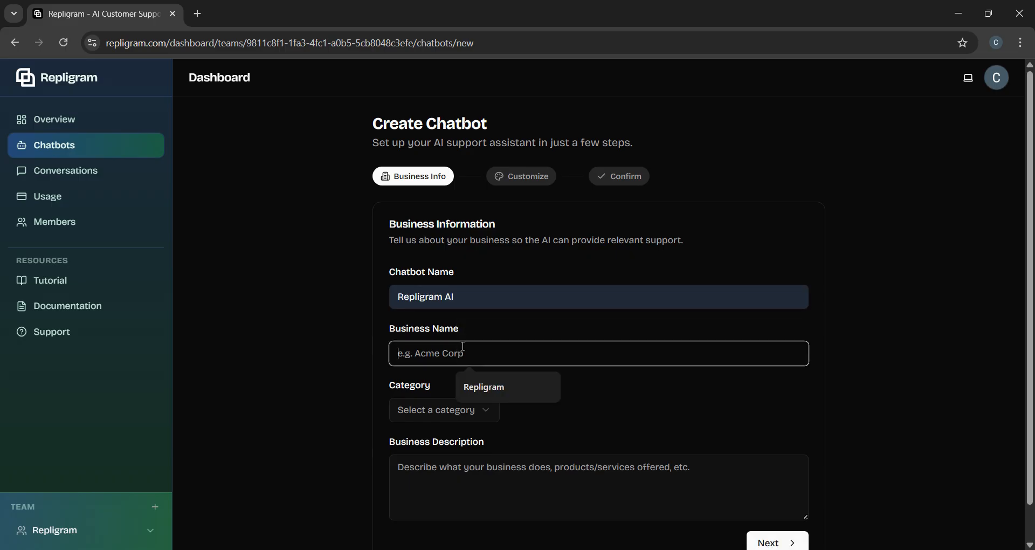
click(483, 387)
Step: Choose SaaS as the business category, leaving Business Description blank
scroll(616, 389, down, 1)
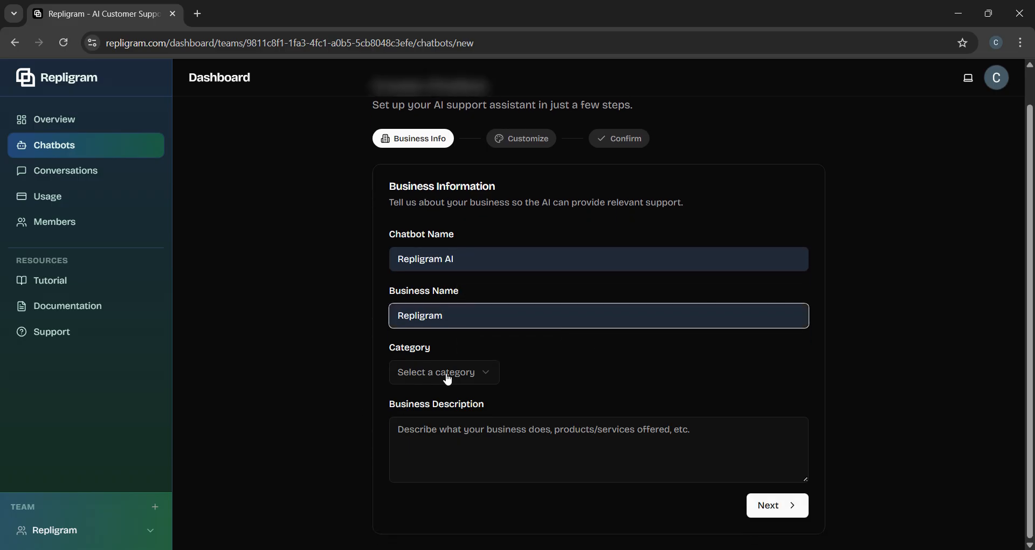
click(463, 366)
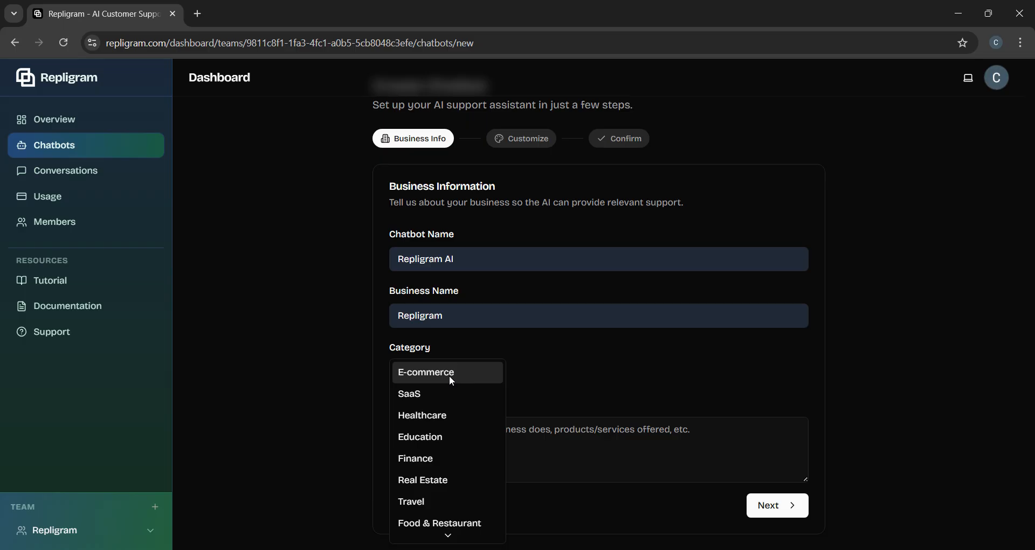
click(435, 393)
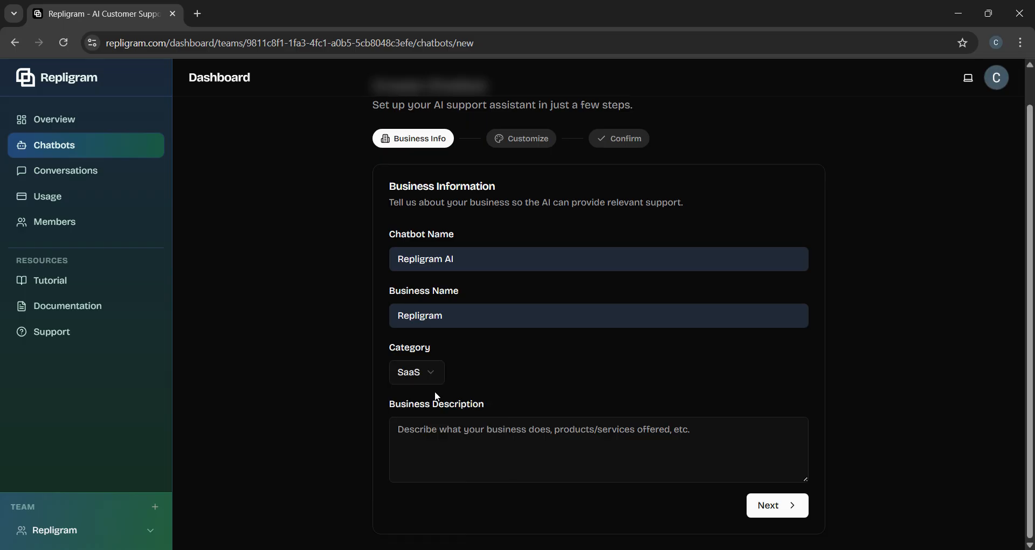
click(407, 435)
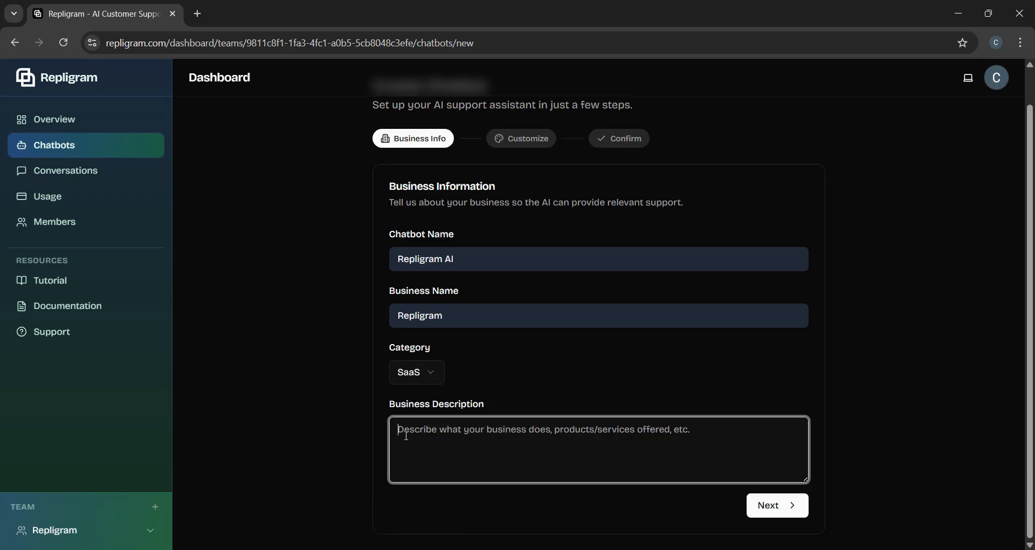
drag(383, 403, 523, 406)
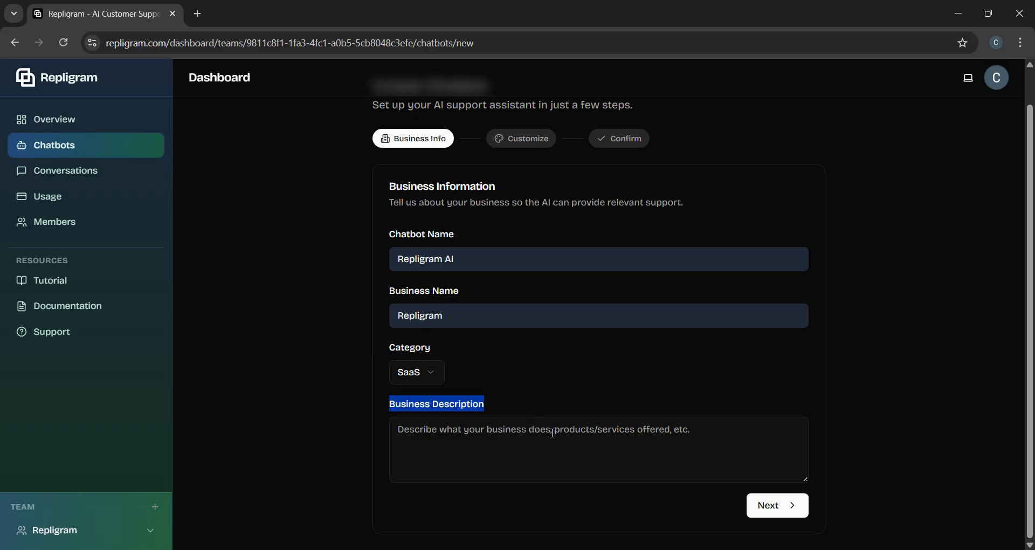
Step: On the Customize step, review the welcome message and resize the Custom Instructions box
click(777, 506)
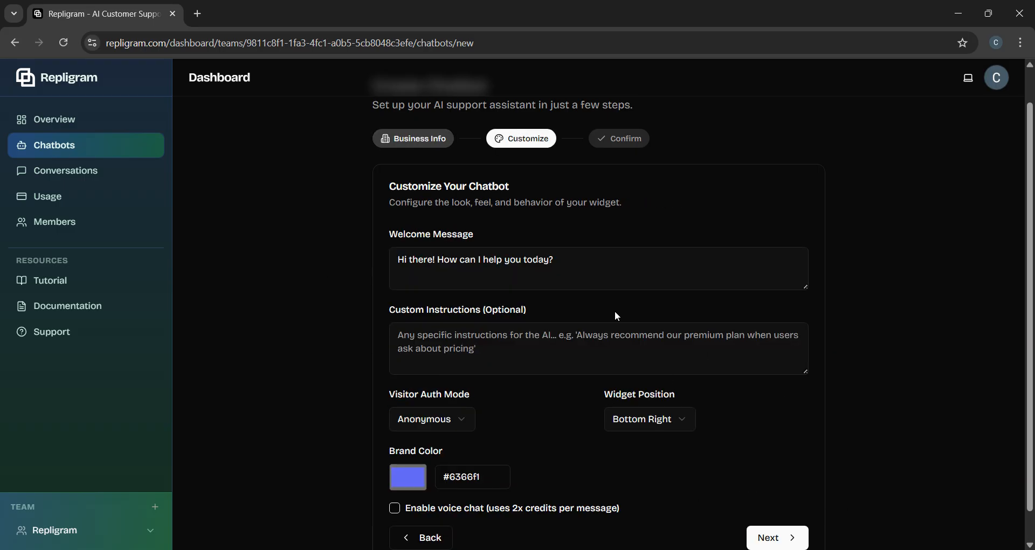
scroll(601, 328, up, 1)
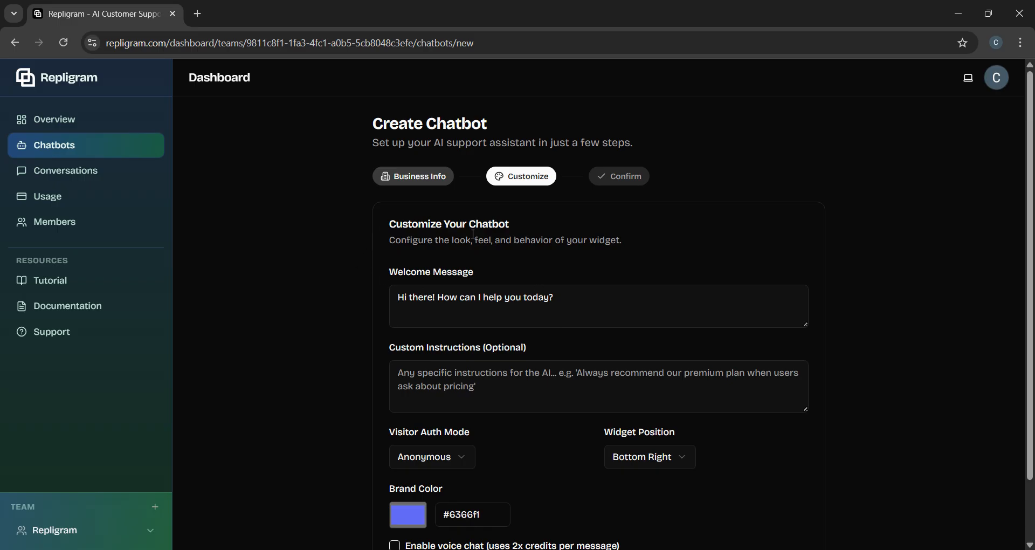
drag(587, 303, 308, 306)
click(587, 300)
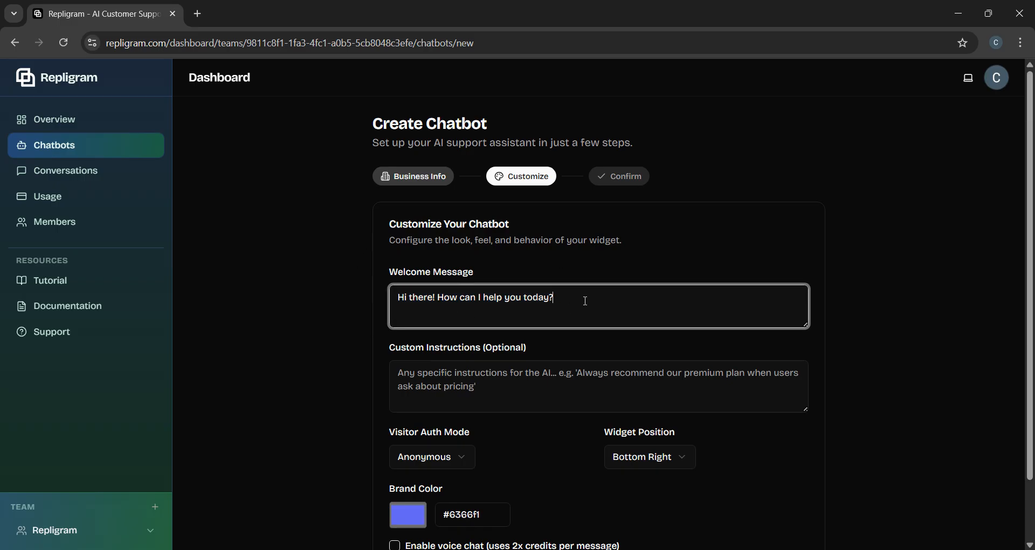
drag(583, 298, 298, 335)
click(396, 365)
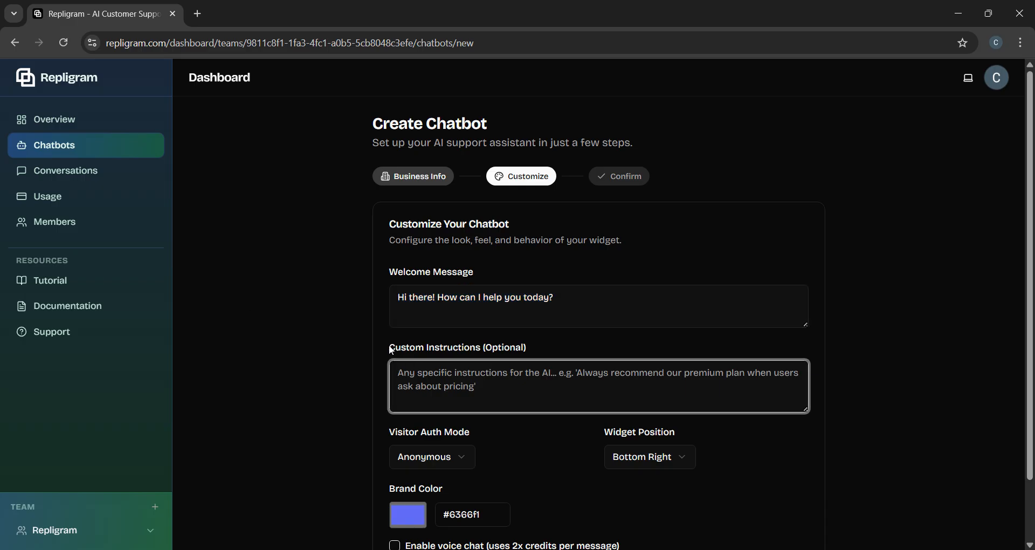
drag(390, 349, 538, 352)
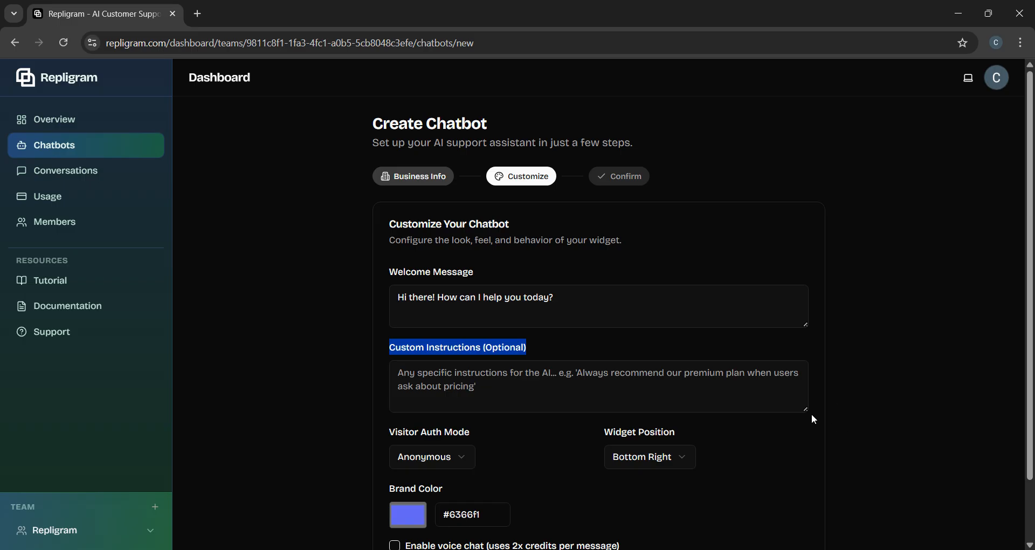
drag(804, 412, 785, 438)
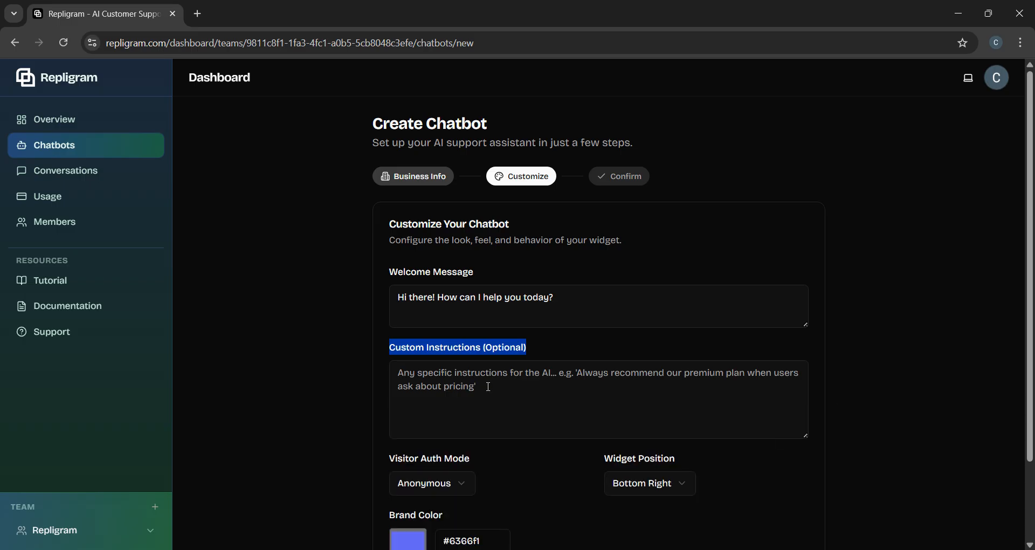
scroll(783, 388, down, 2)
drag(807, 342, 809, 324)
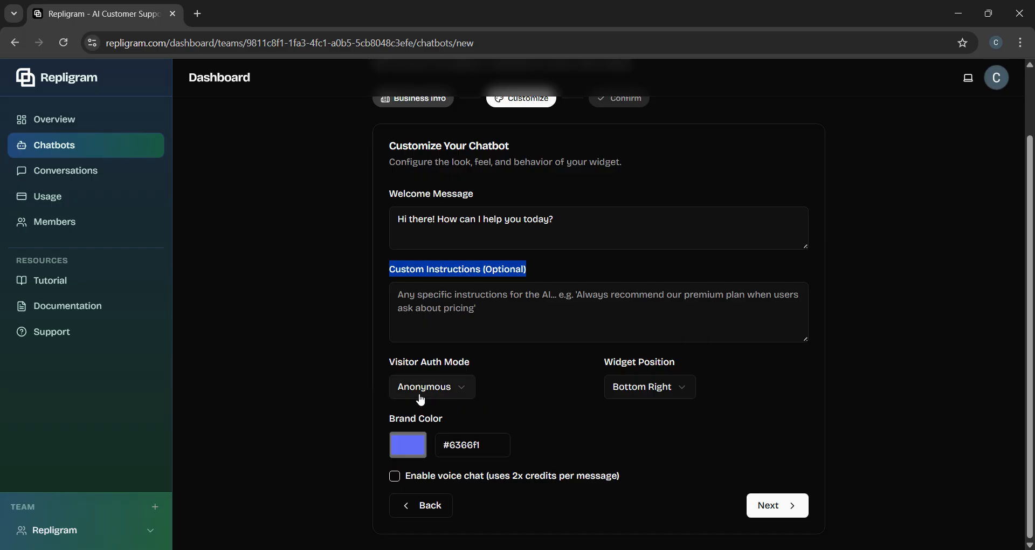
Step: Try Email Required visitor access, revert to Anonymous, and keep the widget at Bottom Right
click(458, 390)
click(459, 409)
click(470, 387)
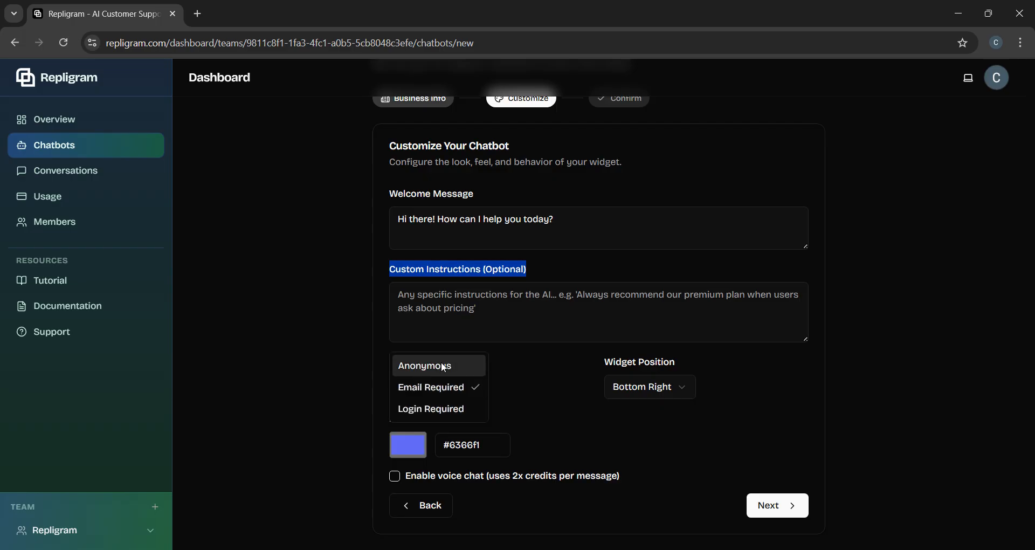
click(444, 366)
click(675, 395)
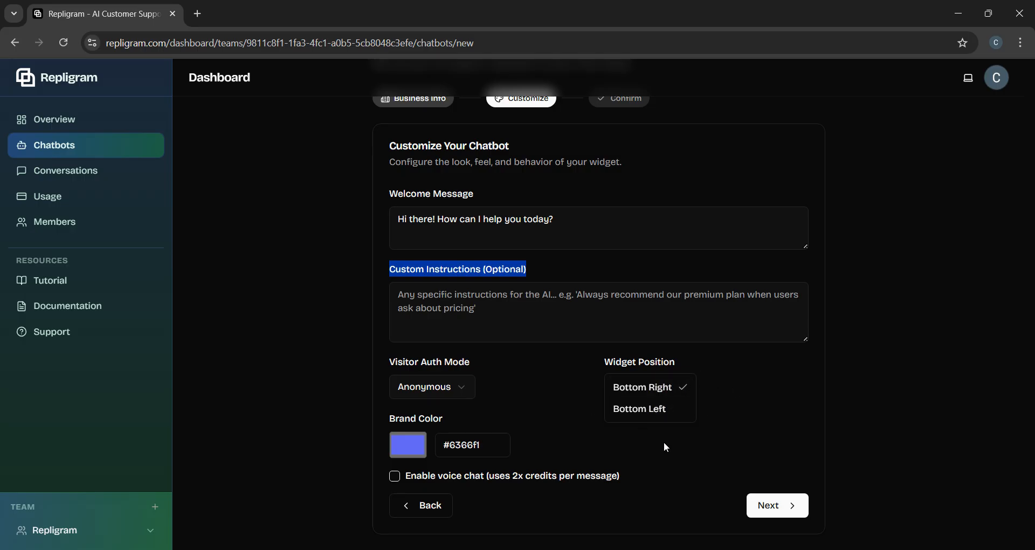
click(672, 387)
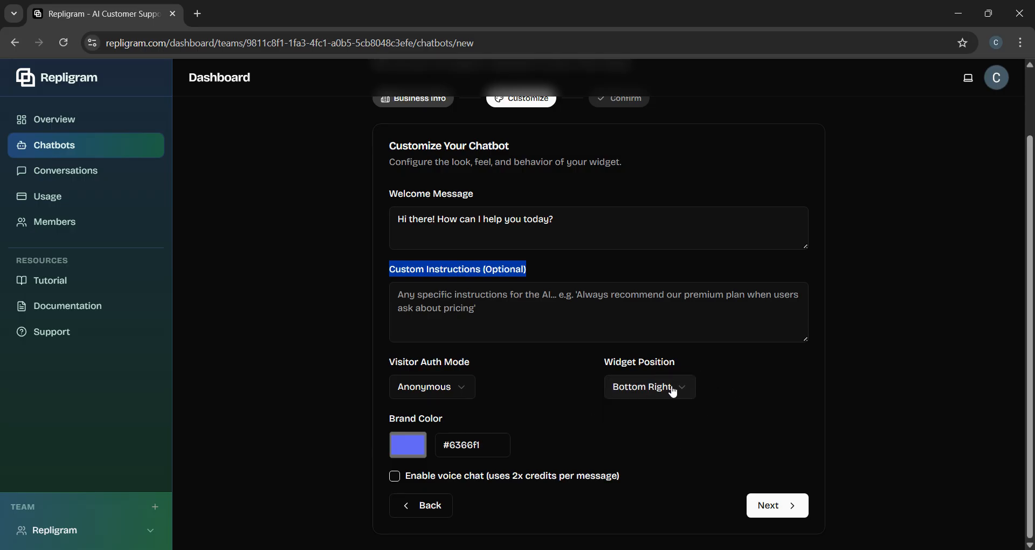
click(418, 457)
Step: Set brand colour #0003cc, enable voice chat, and advance to Review & Create
drag(514, 299, 578, 281)
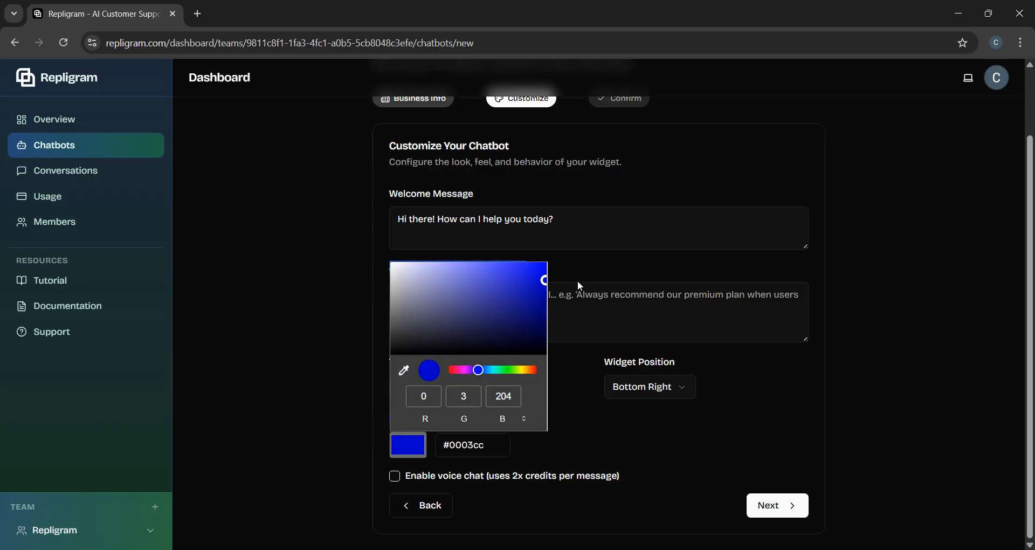
click(285, 445)
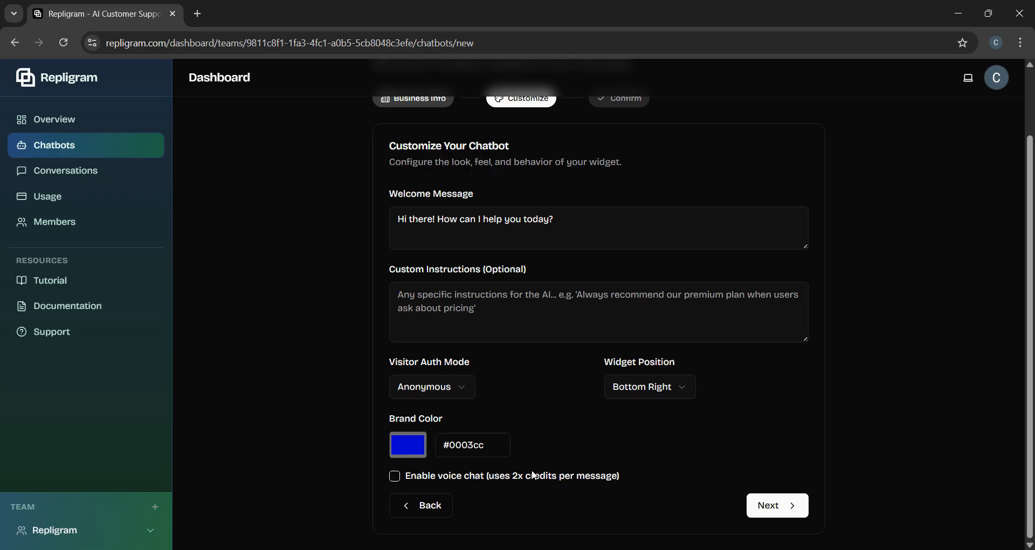
click(395, 476)
click(775, 504)
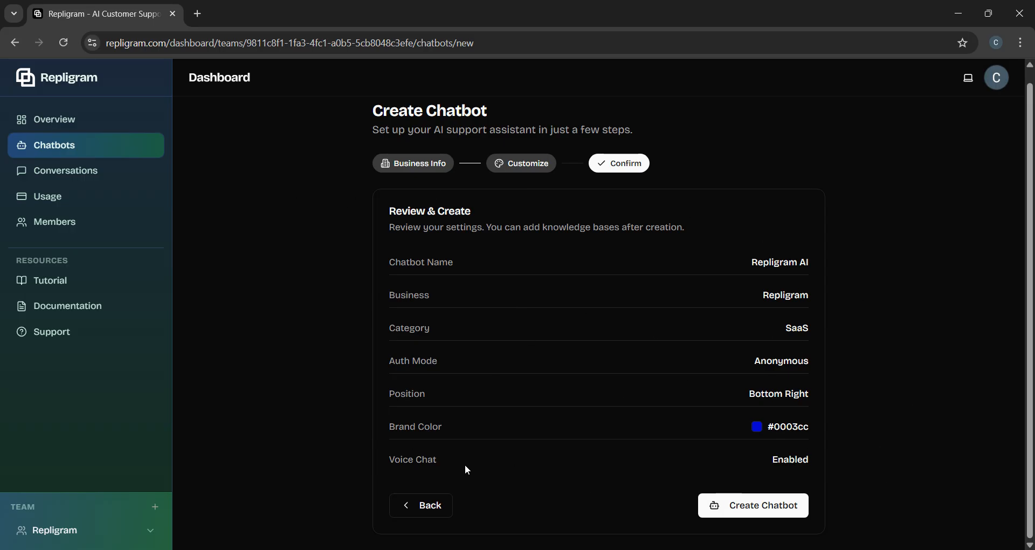
Step: Create Repligram AI with SaaS, Anonymous, Bottom Right, #0003cc and voice chat
click(756, 510)
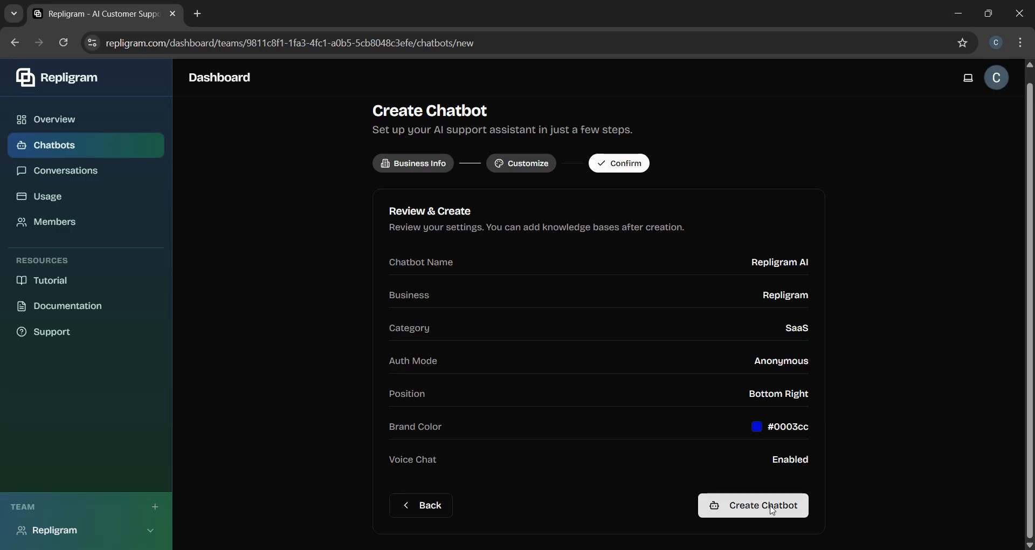
click(771, 505)
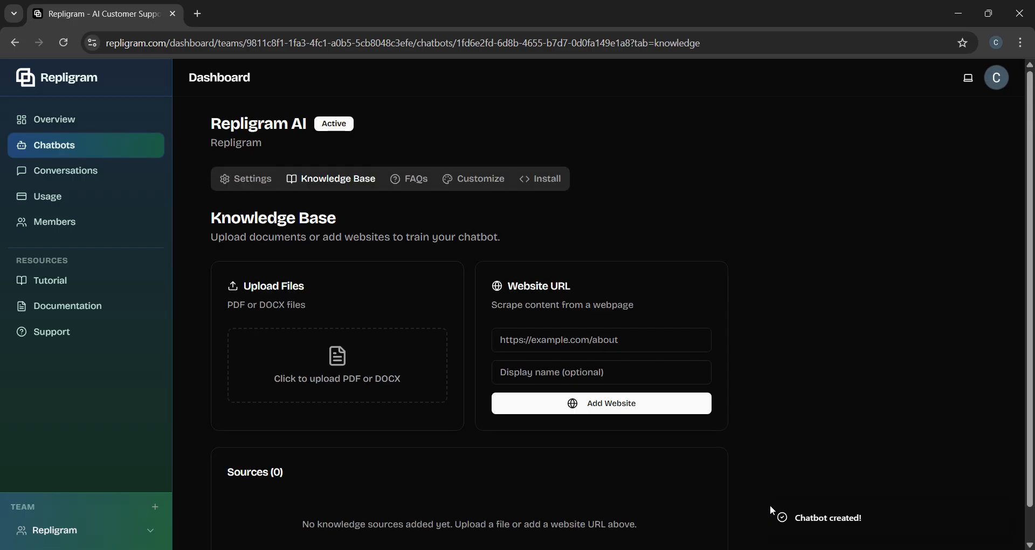
Step: Copy Repligram AI's embed code from Install, then return to the Knowledge Base page
click(545, 180)
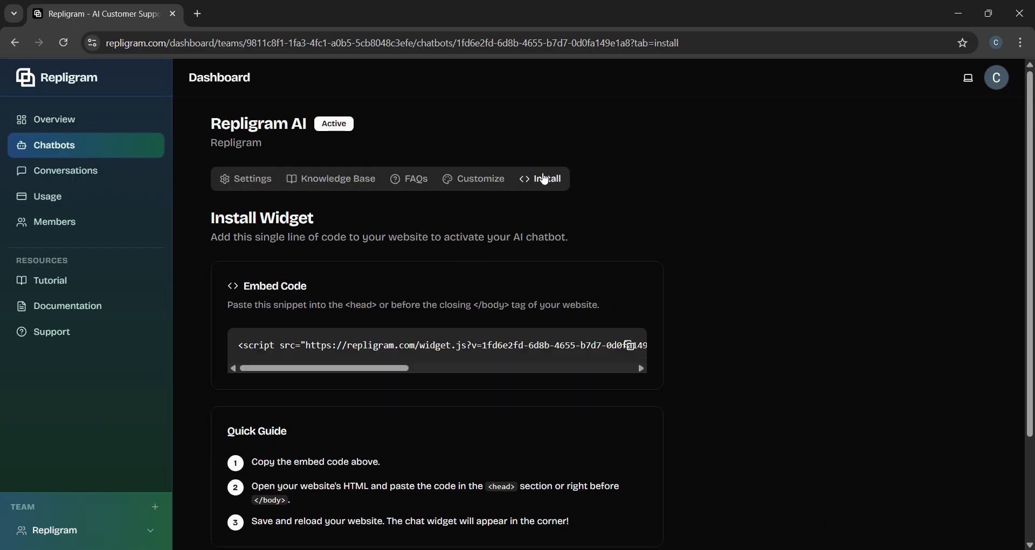
click(630, 345)
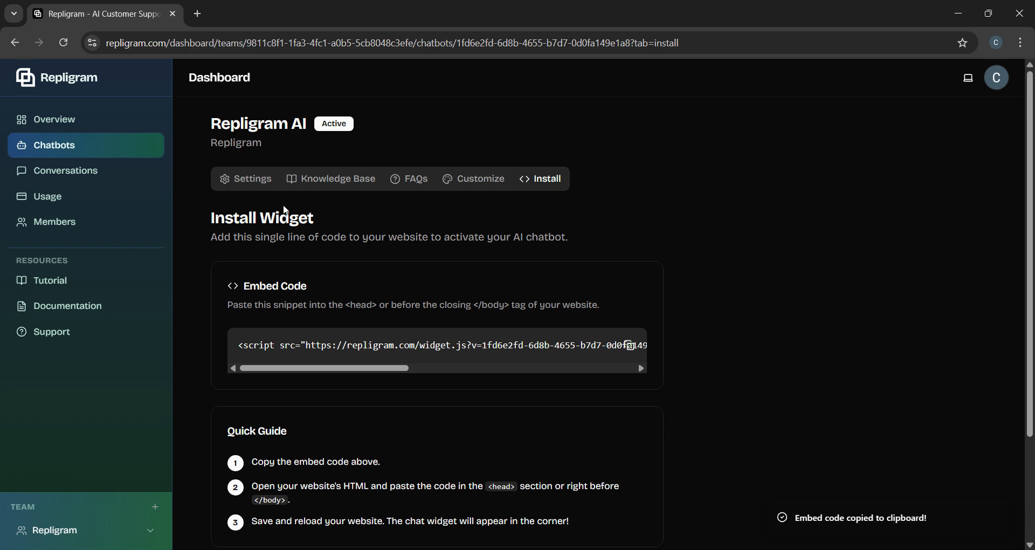
click(351, 180)
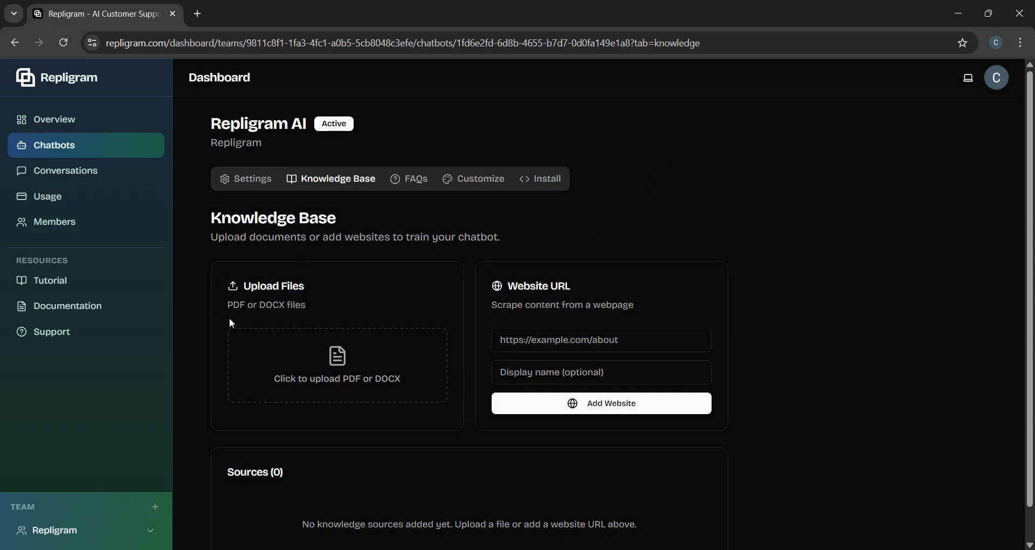
drag(222, 306, 339, 305)
click(540, 221)
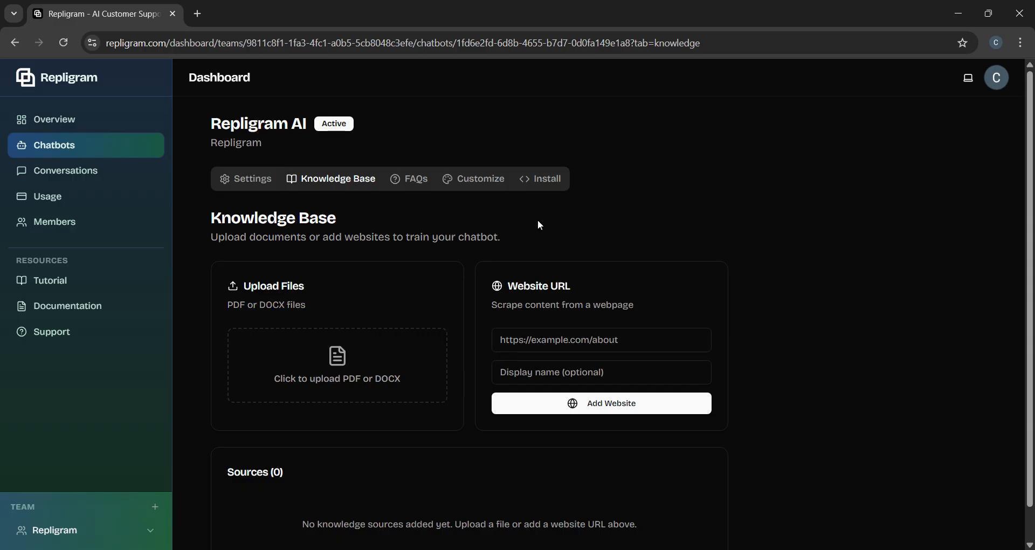
click(543, 341)
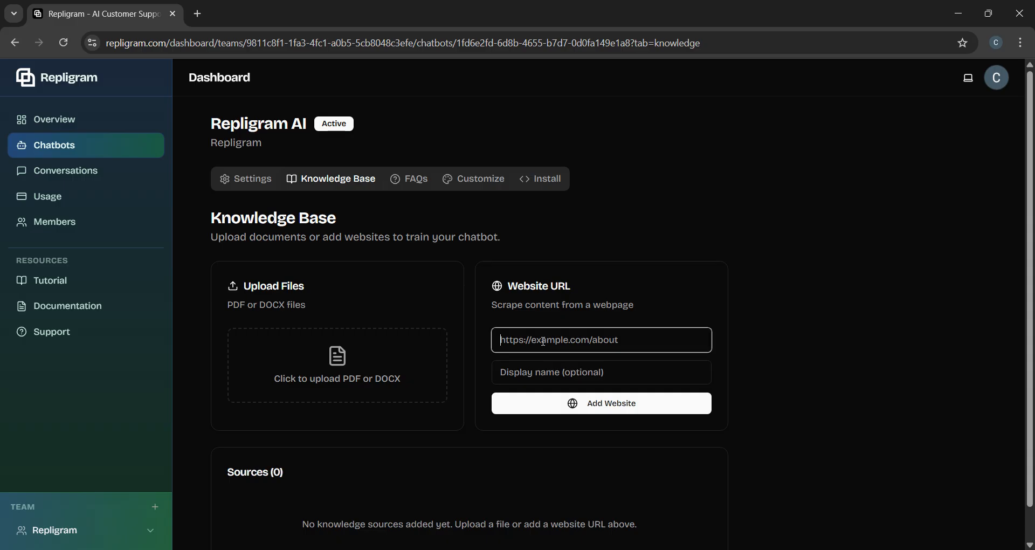
text(https://)
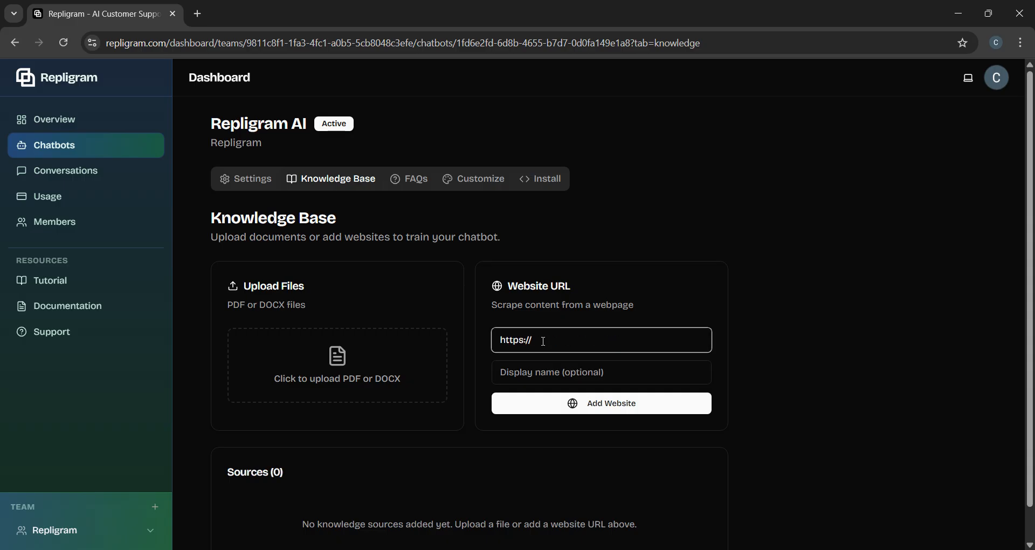
text(repligram)
click(555, 371)
click(582, 341)
text(.com)
click(592, 372)
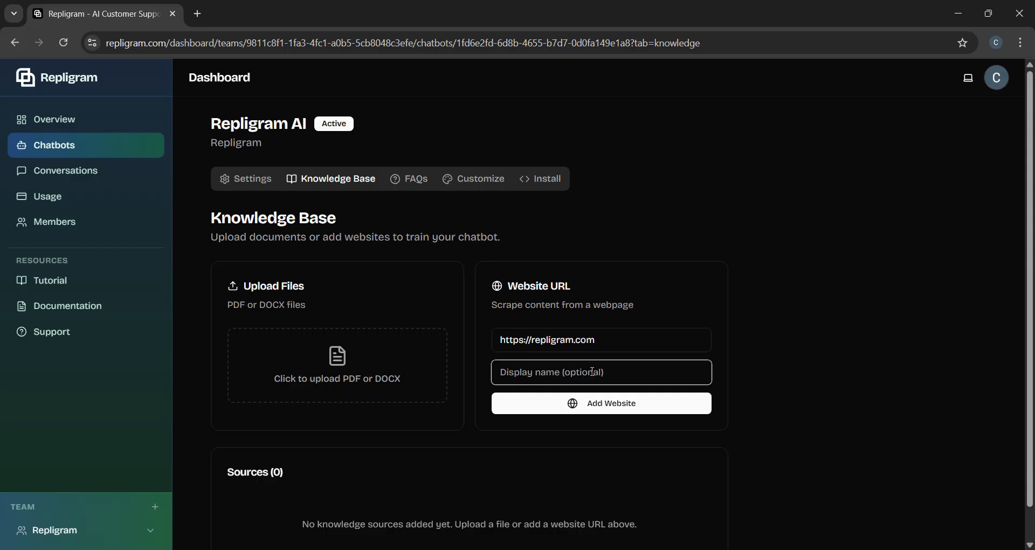
text(Repligram)
click(625, 403)
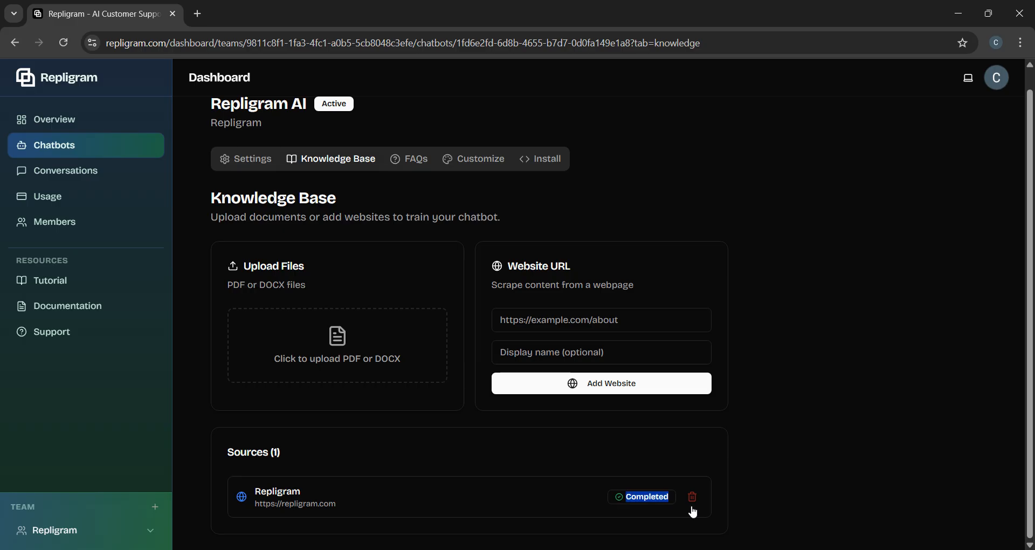
click(410, 161)
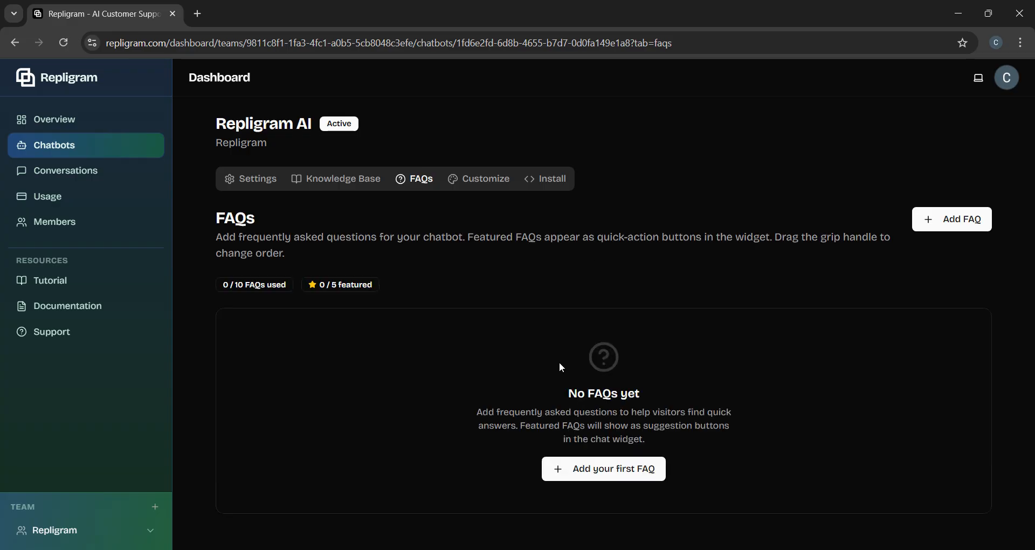
Step: Begin a first FAQ and click into its Question field, leaving it empty
click(584, 466)
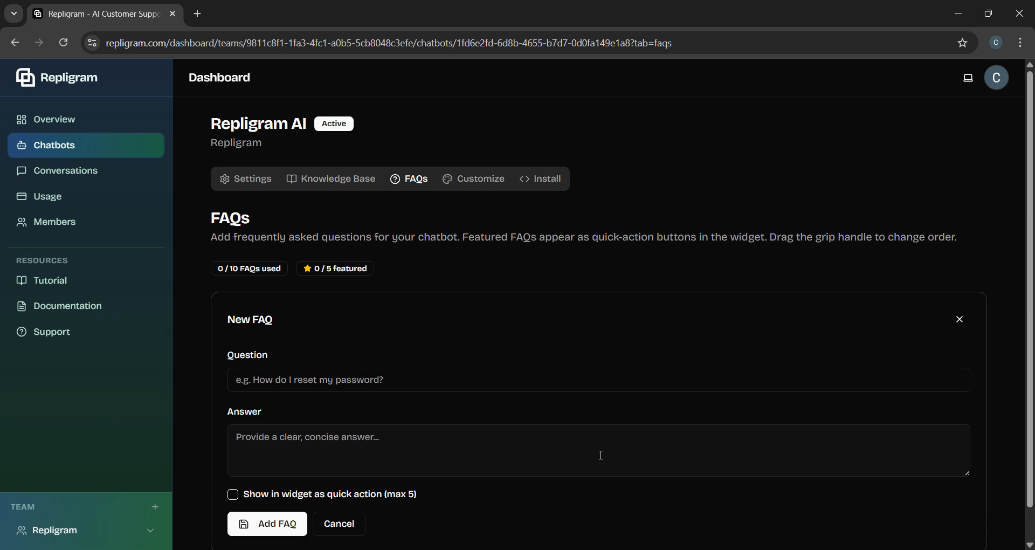
click(307, 380)
scroll(305, 384, down, 1)
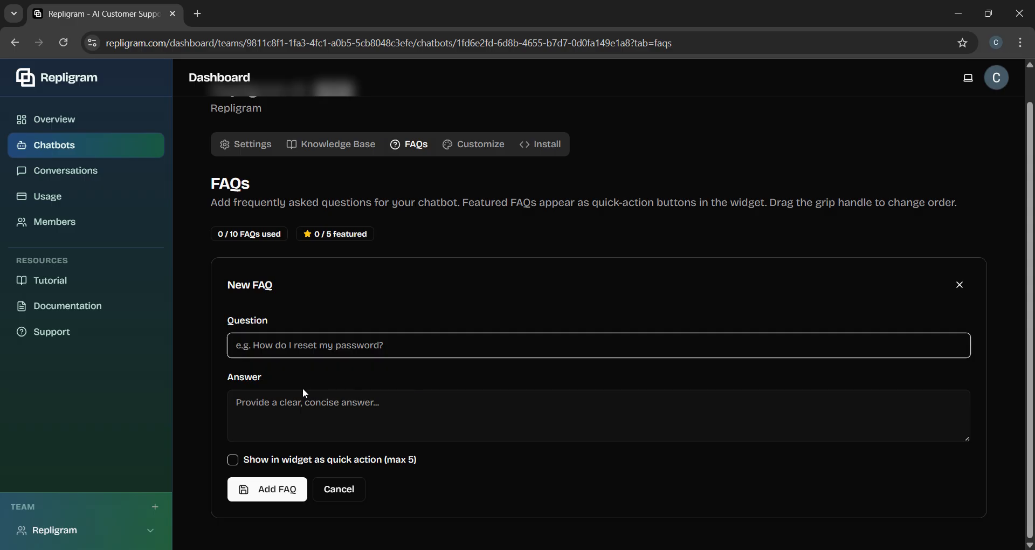
key(Tab)
click(321, 344)
scroll(451, 491, up, 1)
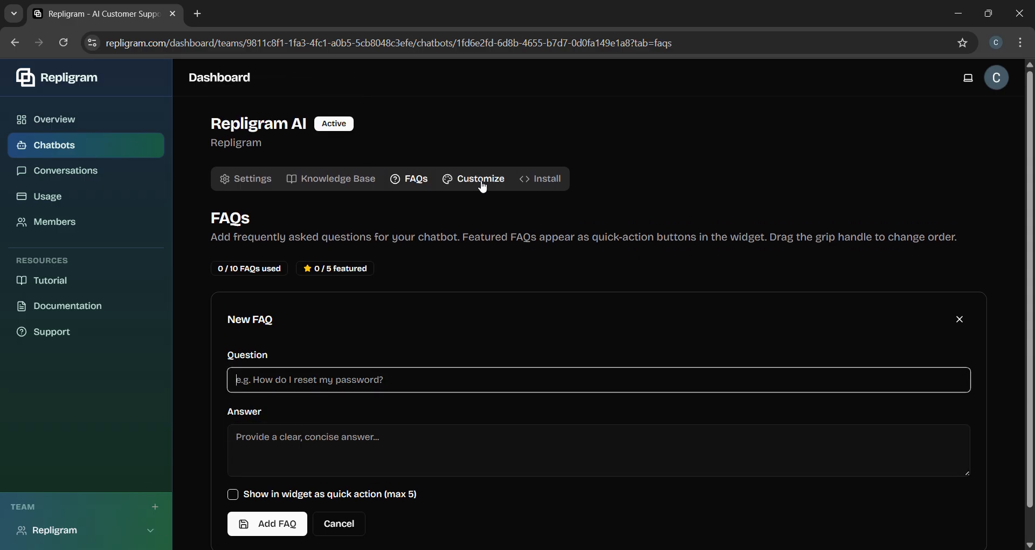
Step: Open Chatbot Settings and scroll through its name, welcome message and #0003cc colour
click(258, 186)
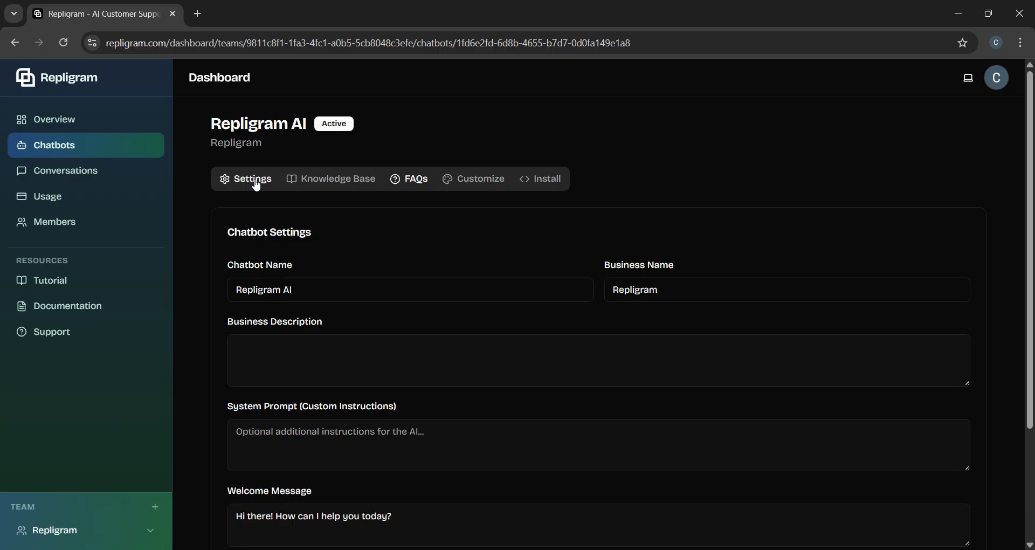
scroll(306, 363, down, 3)
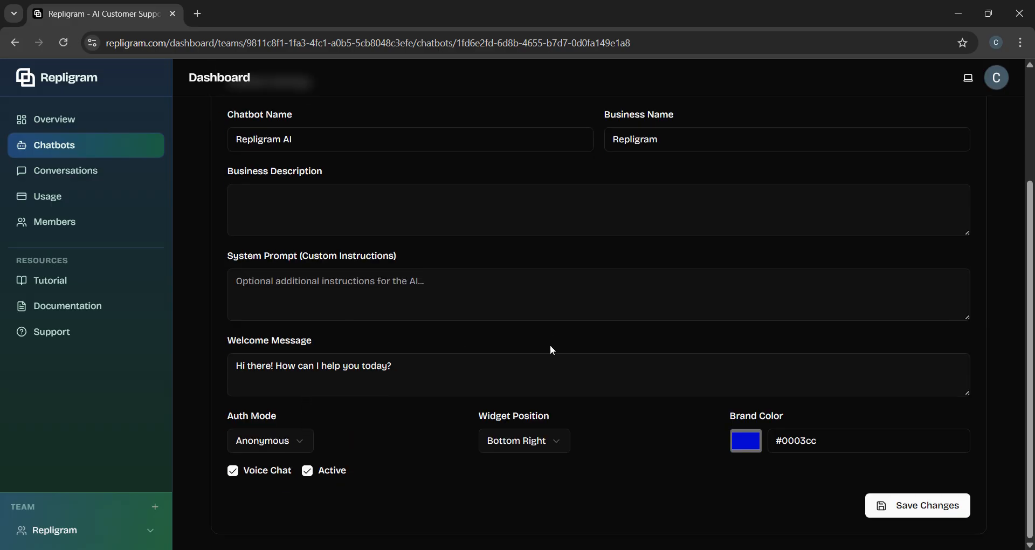
scroll(553, 349, up, 3)
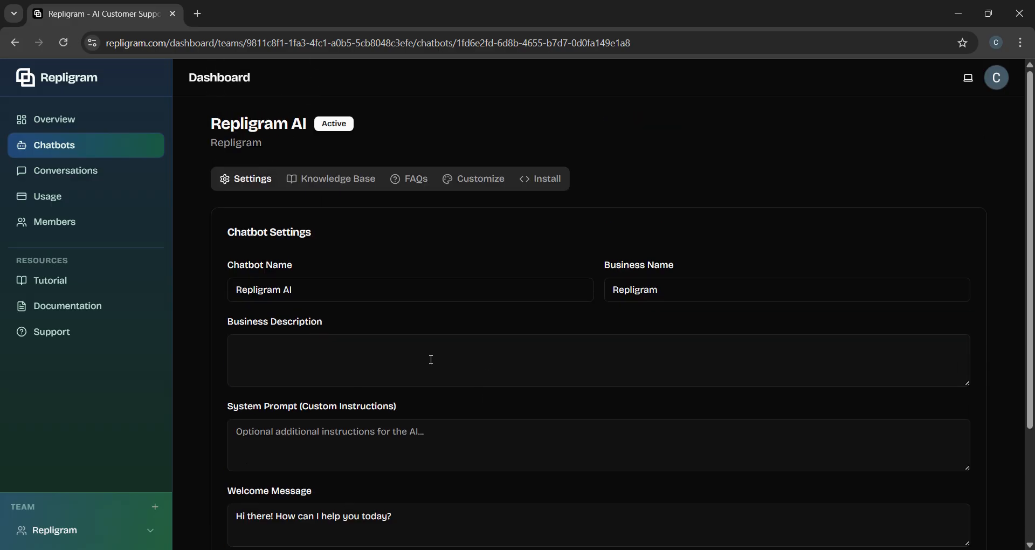
Step: Scroll through the Customize appearance and blue #0003cc live preview, then show the Install embed code
click(493, 183)
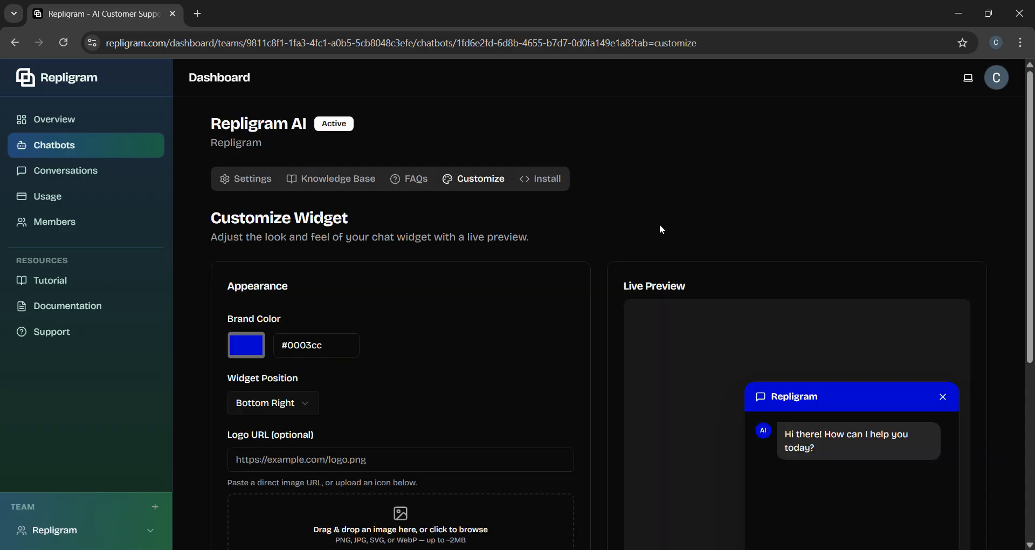
scroll(662, 229, down, 1)
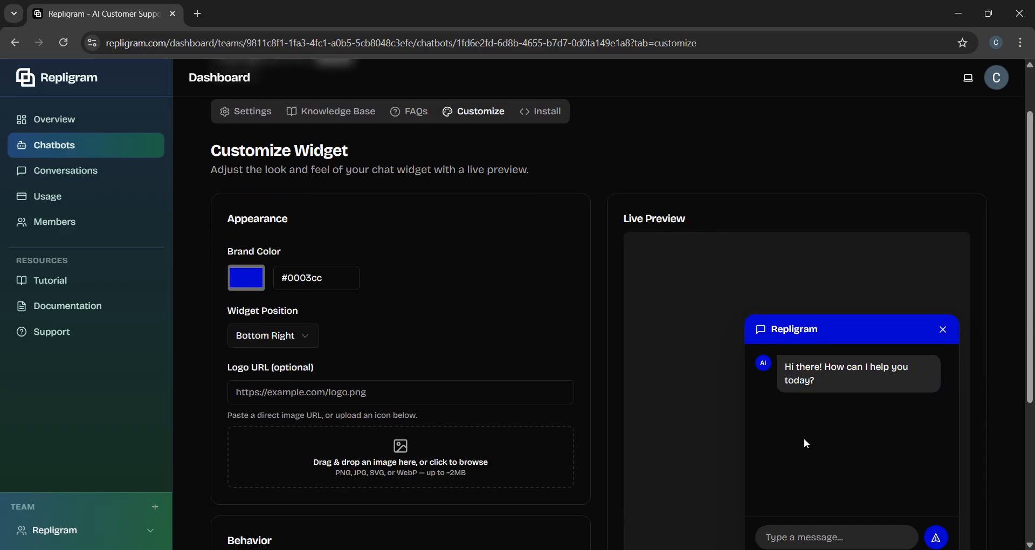
scroll(843, 414, down, 3)
scroll(869, 398, up, 4)
scroll(613, 404, down, 4)
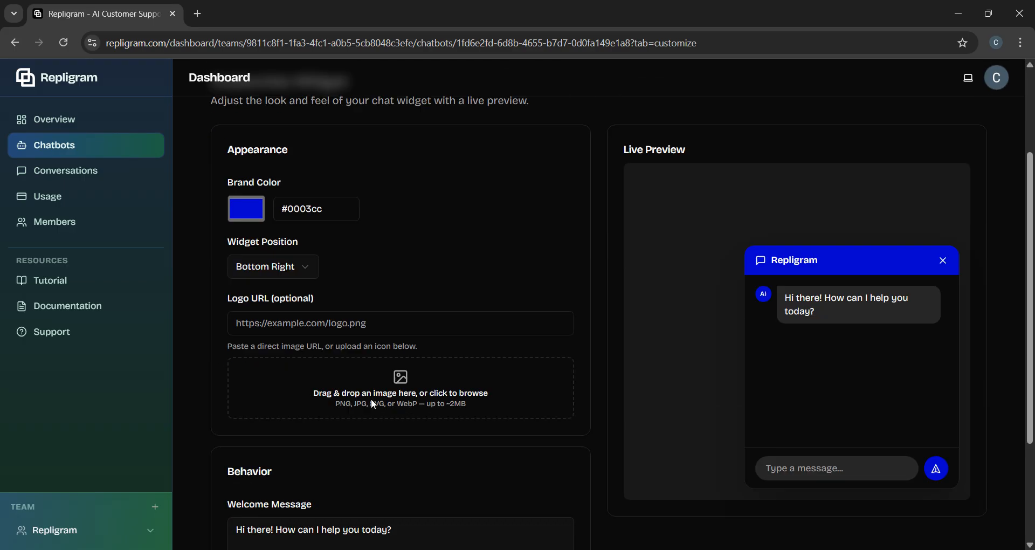
scroll(575, 374, down, 2)
scroll(704, 442, up, 5)
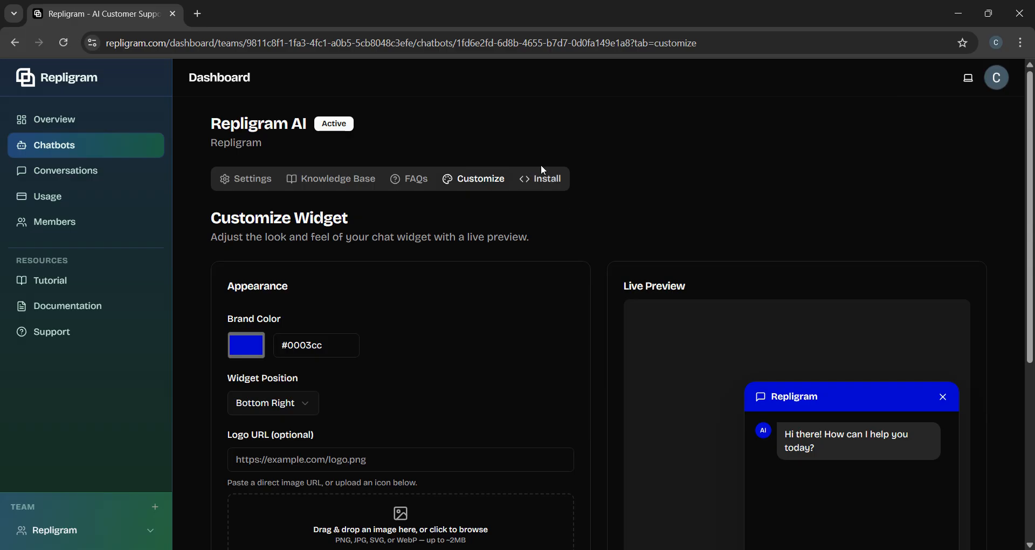
click(545, 182)
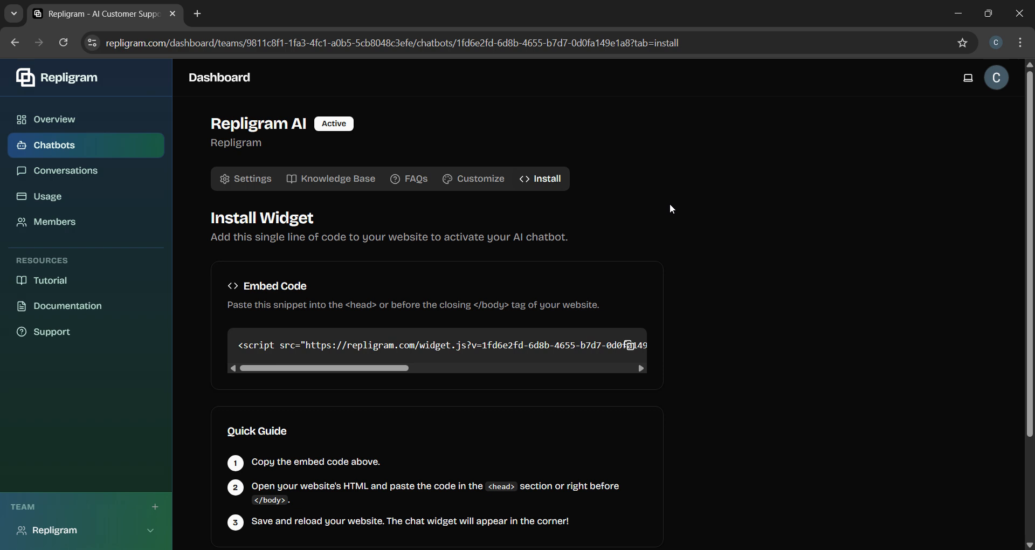
drag(351, 369, 597, 373)
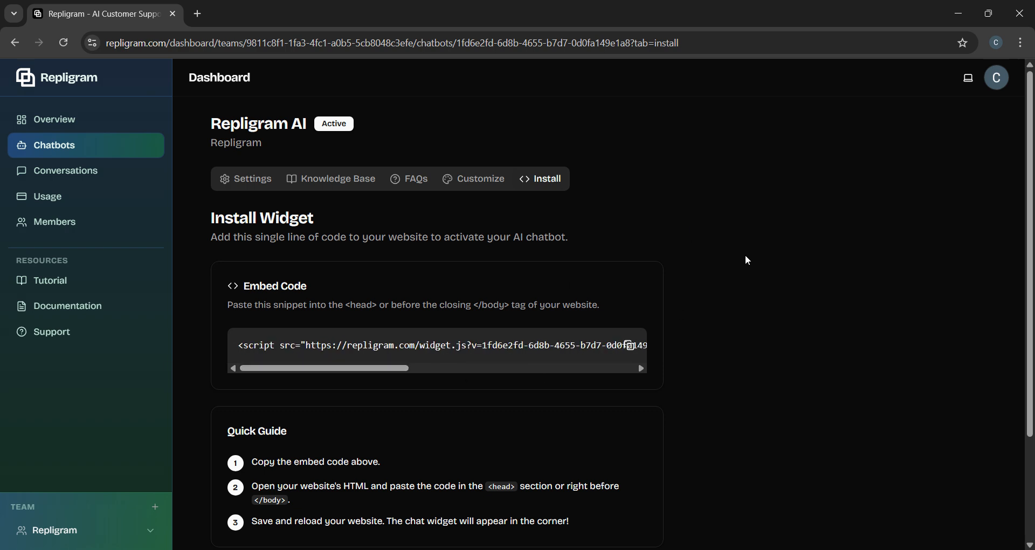